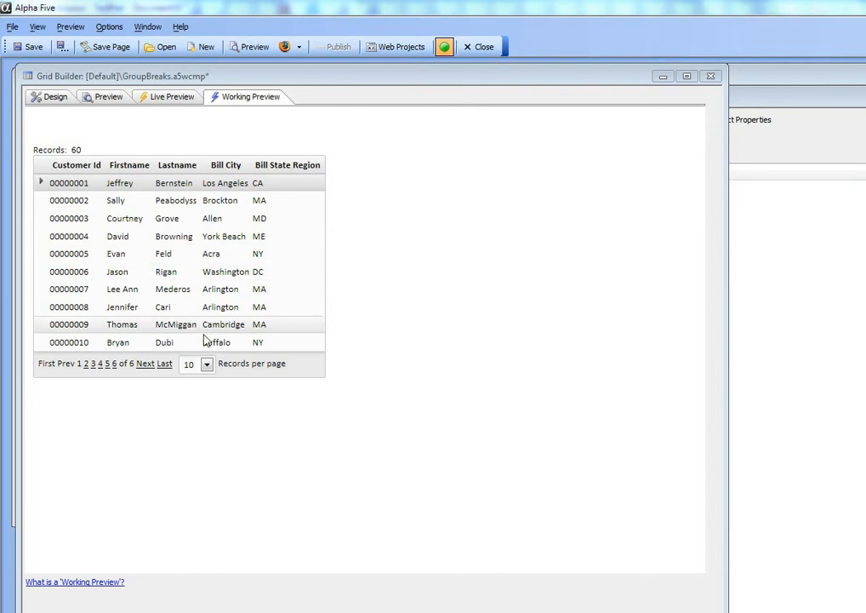
Step: Enable group breaks in the grid's design properties and set the break field to Bill_state_region
click(51, 97)
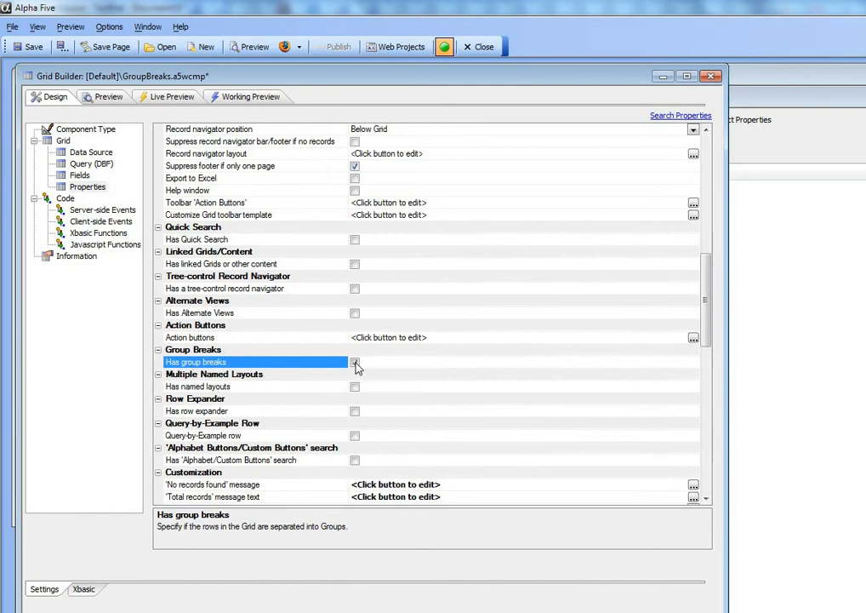
click(355, 361)
click(693, 375)
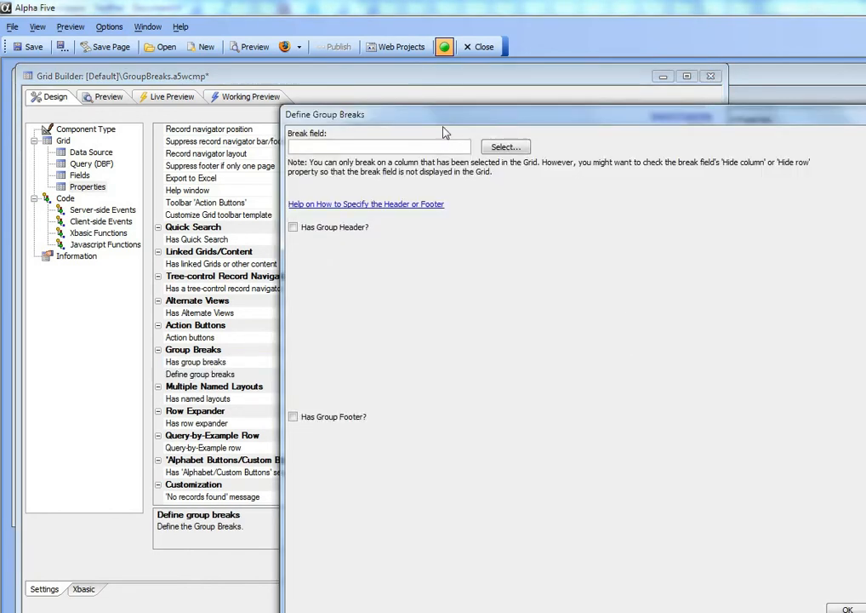
drag(428, 108, 256, 86)
click(301, 115)
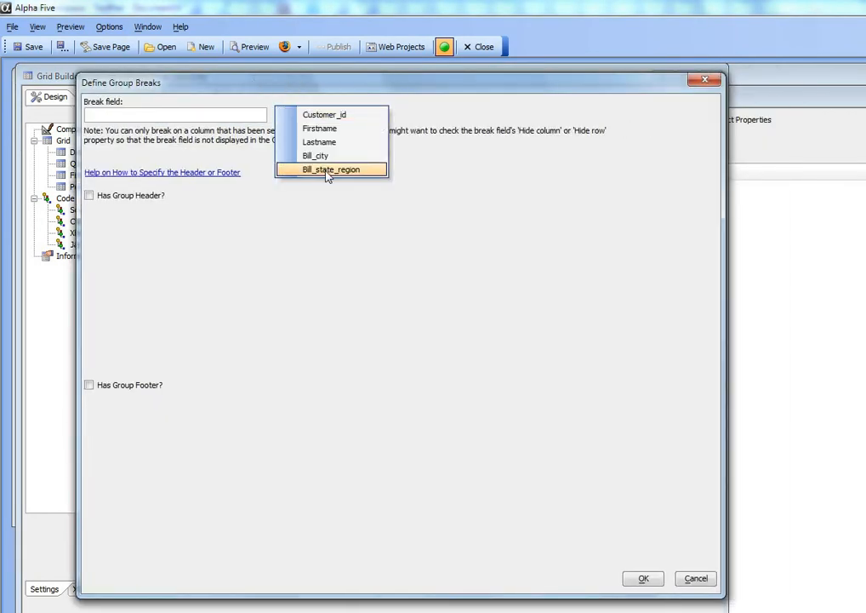
click(328, 175)
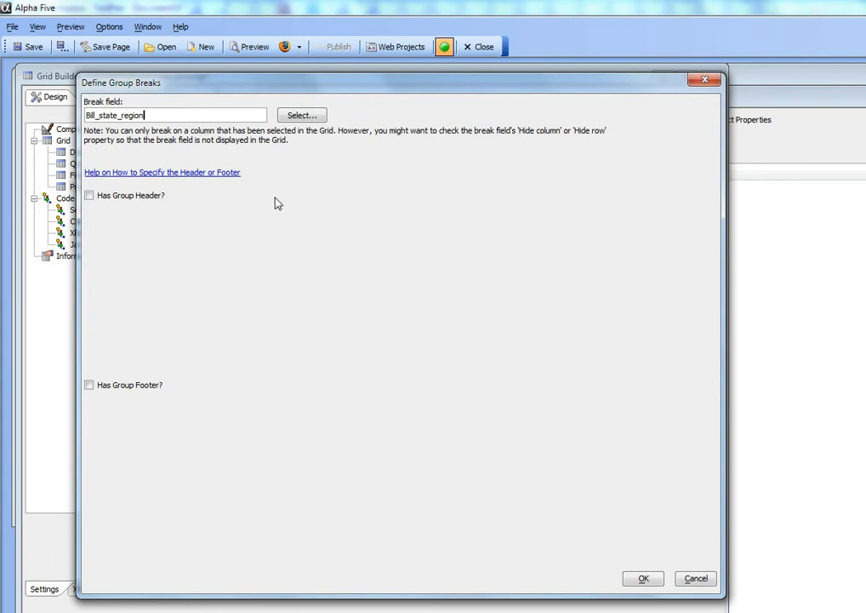
Step: Add a group header whose text reads "State: " followed by the inserted Bill_state_region field
click(90, 195)
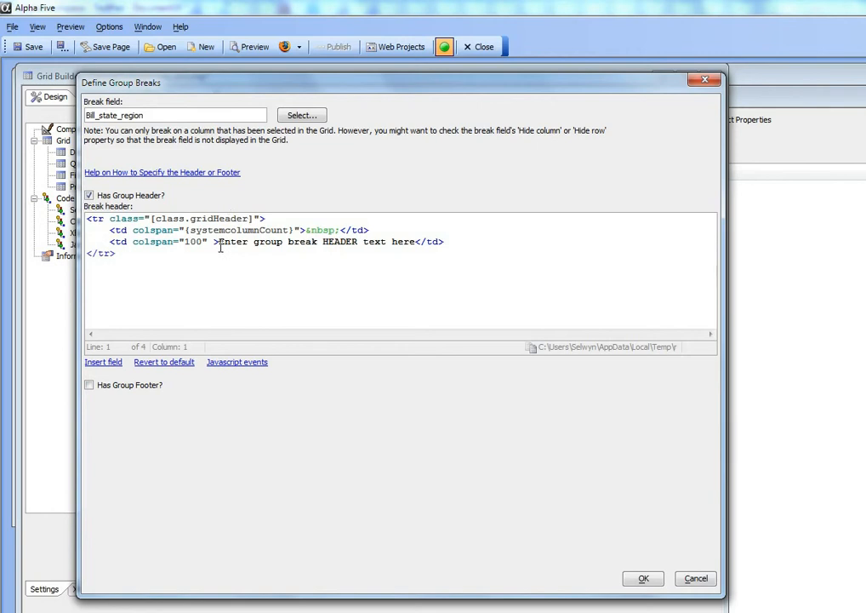
drag(218, 242, 416, 243)
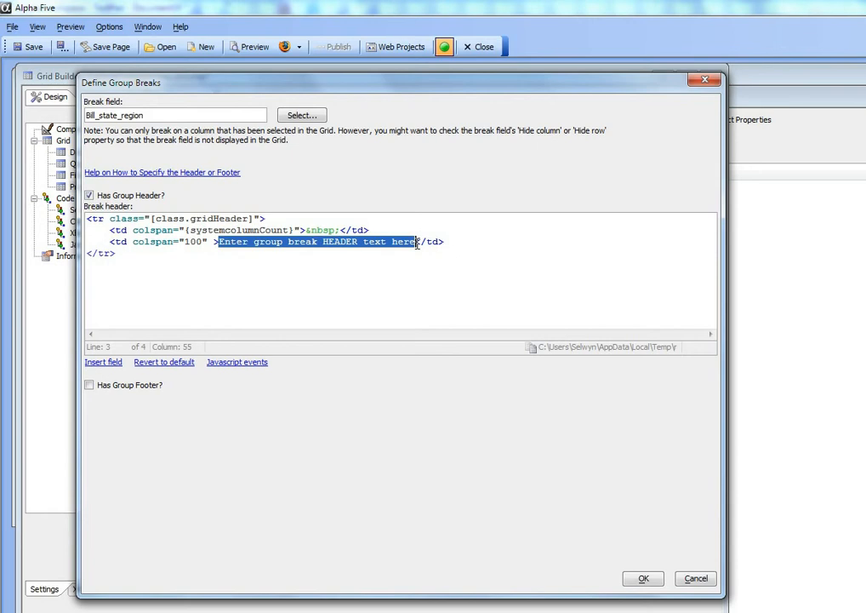
text(State:)
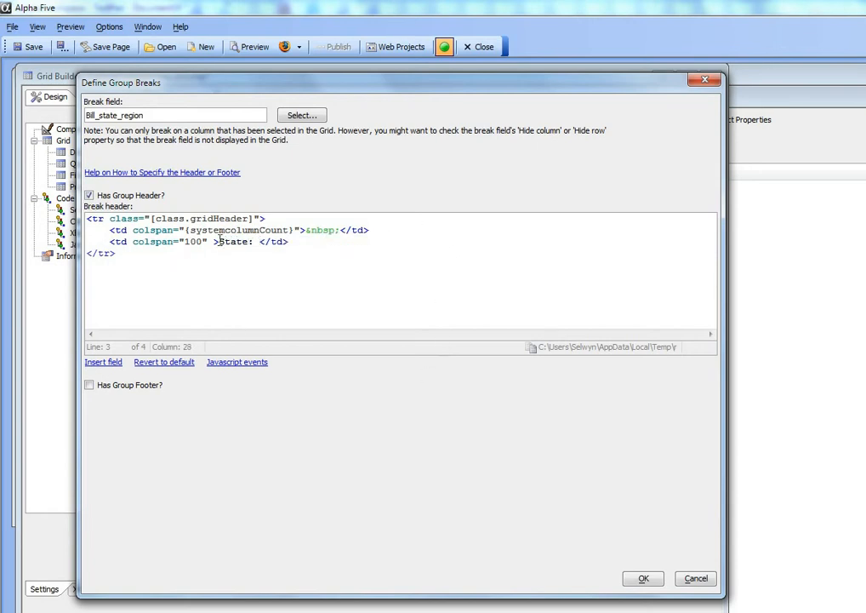
click(101, 362)
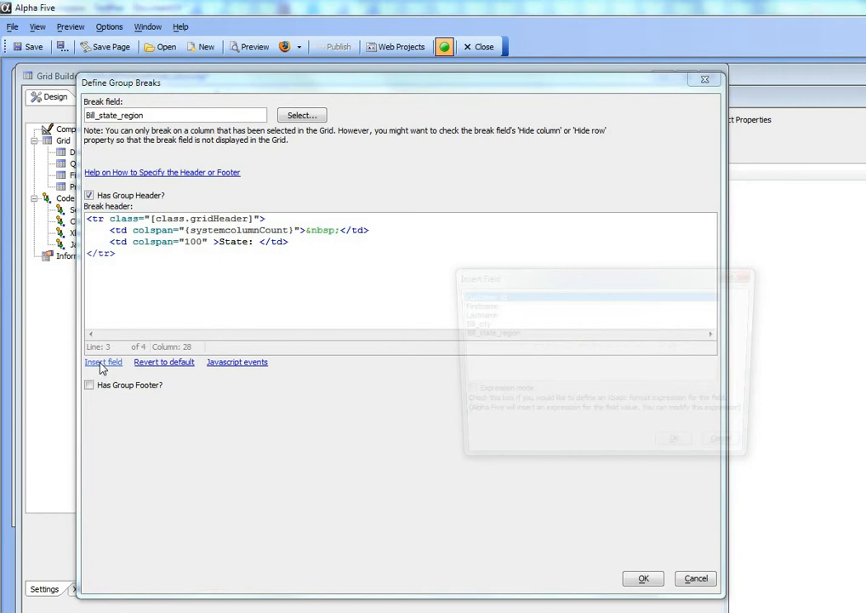
click(477, 333)
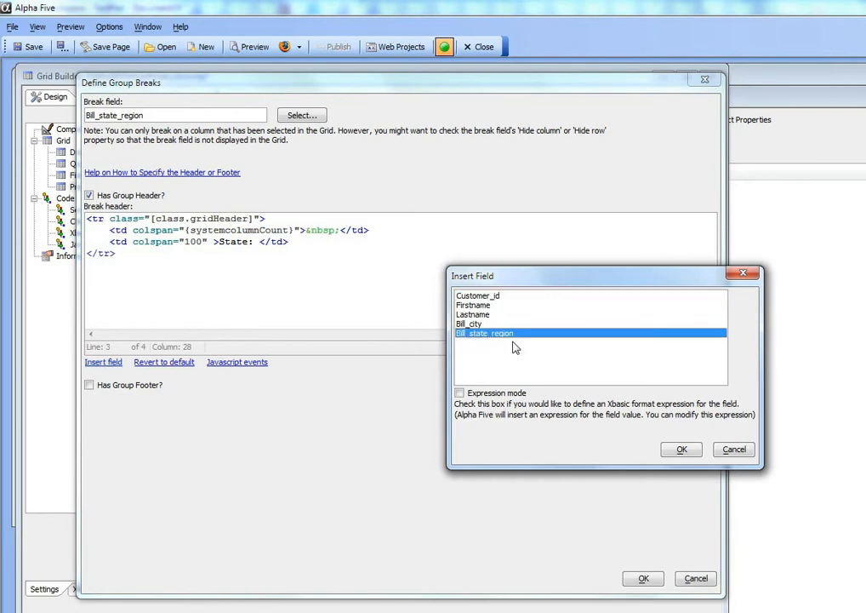
click(678, 451)
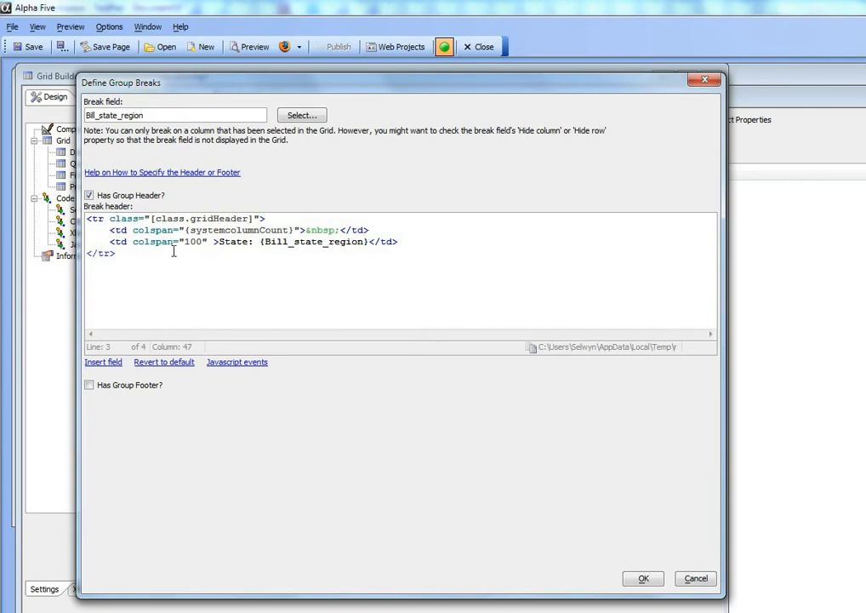
Step: Examine the header's class and field placeholders and the default group footer markup, leaving the footer disabled
drag(150, 219, 254, 219)
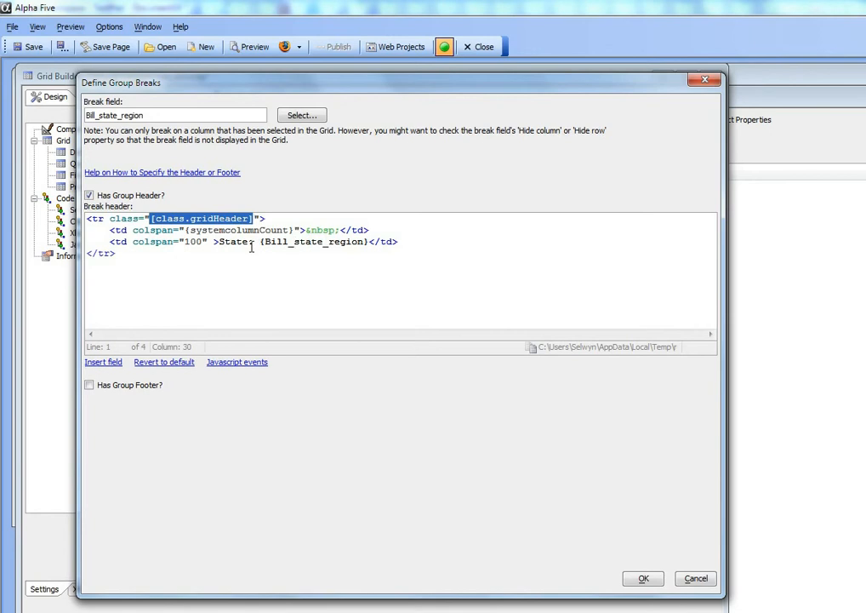
drag(259, 242, 371, 241)
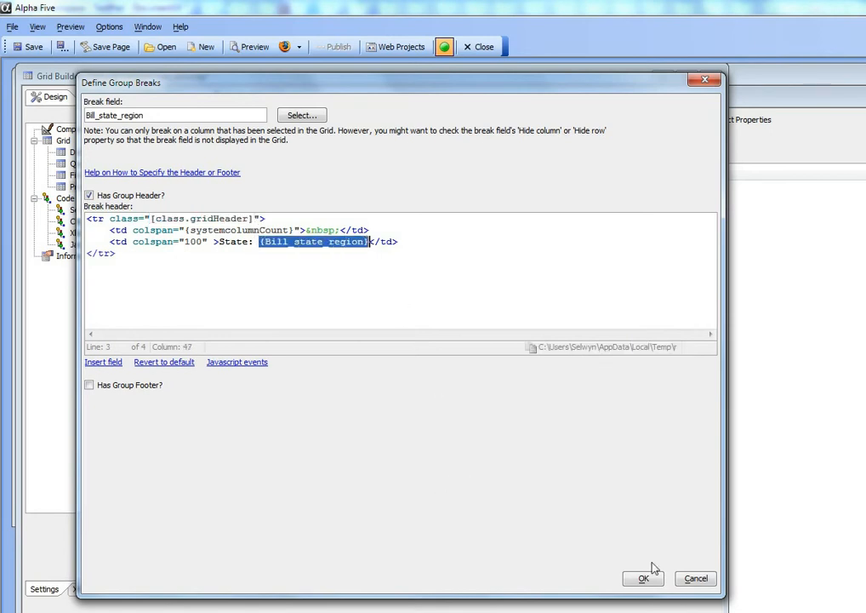
click(89, 386)
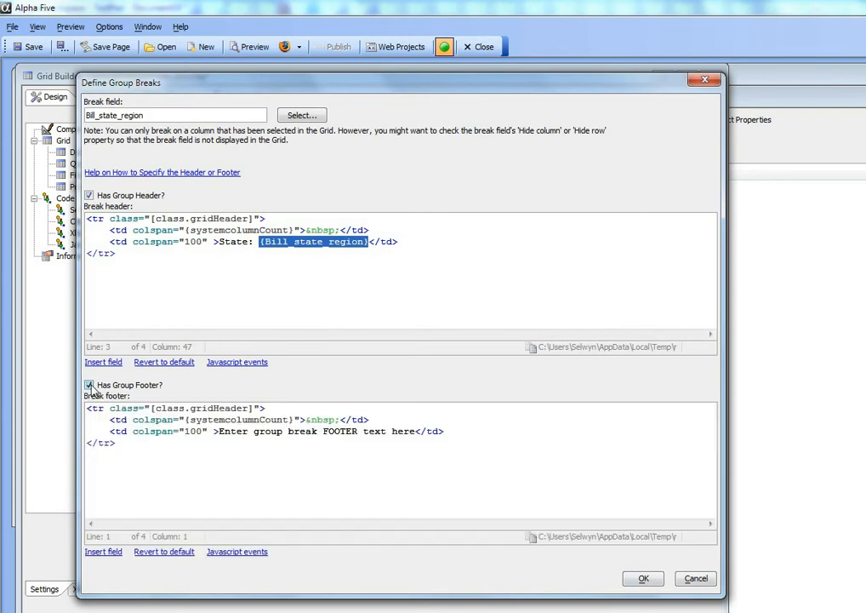
click(89, 385)
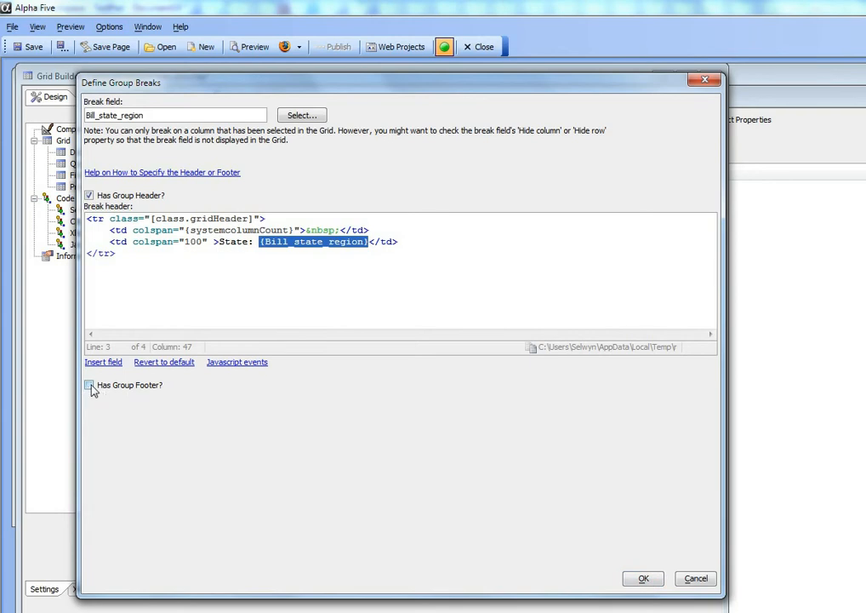
Step: Apply the group break definition and show the grid in the working preview
click(644, 580)
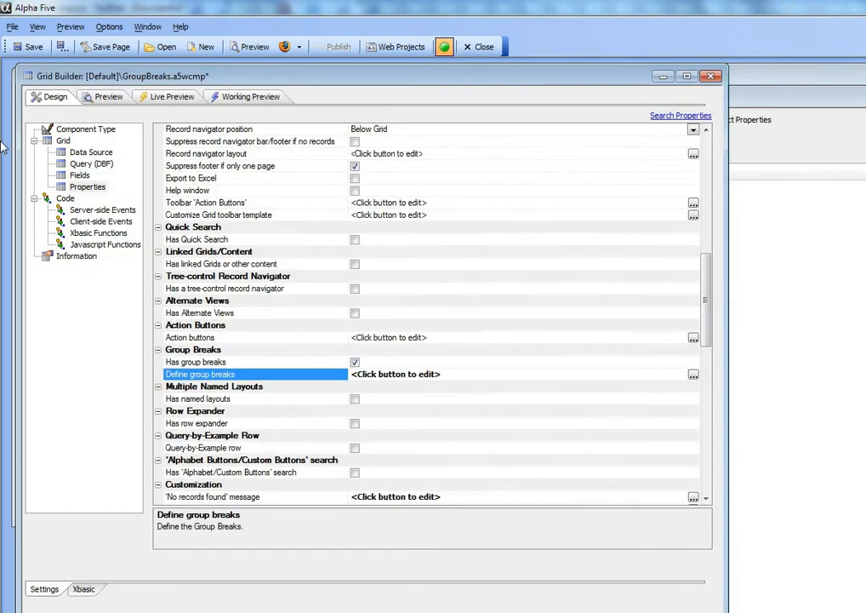
click(251, 98)
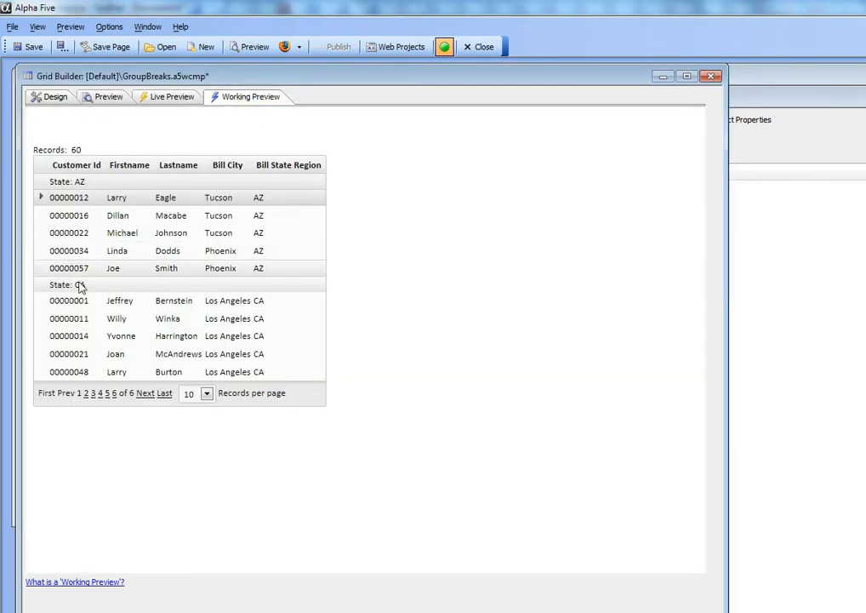
Step: Hide the Bill_state_region column in the grid's field properties
click(51, 100)
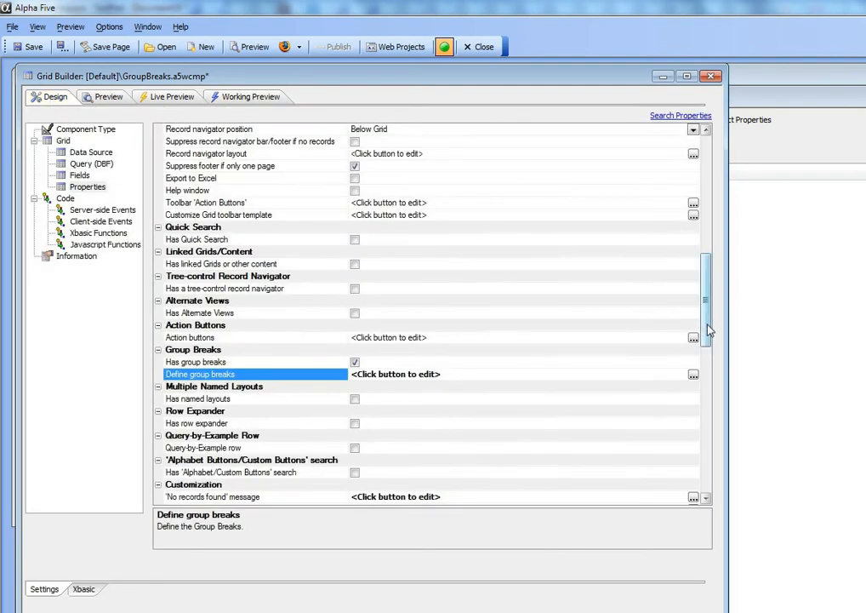
click(80, 176)
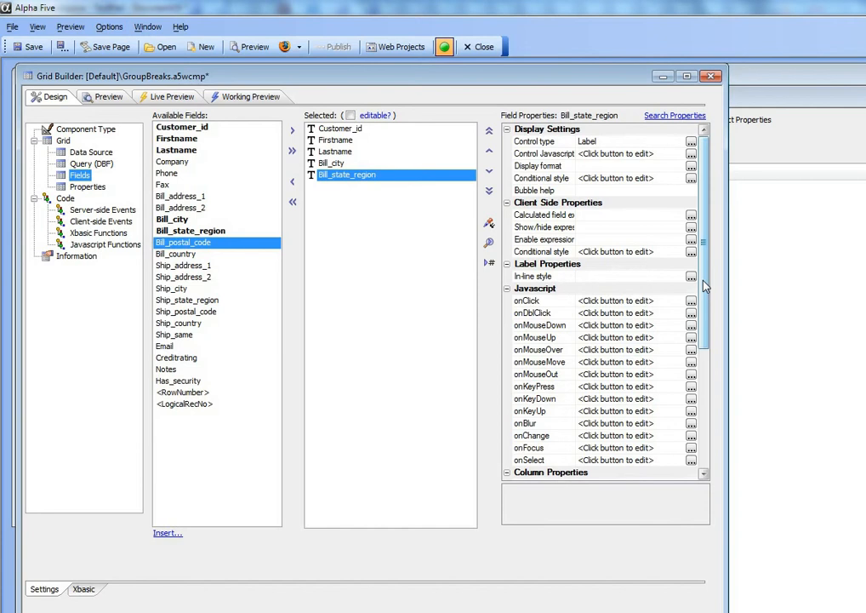
drag(704, 286, 704, 368)
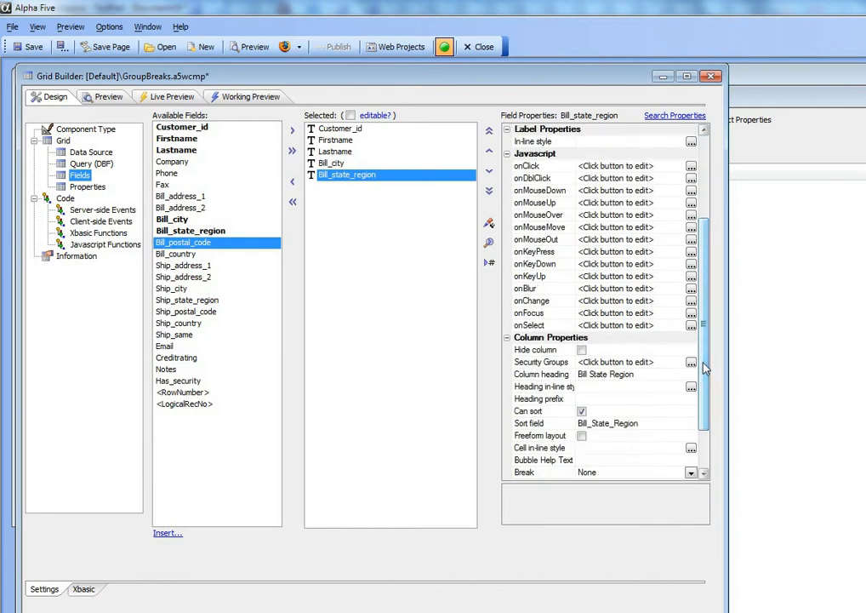
click(582, 351)
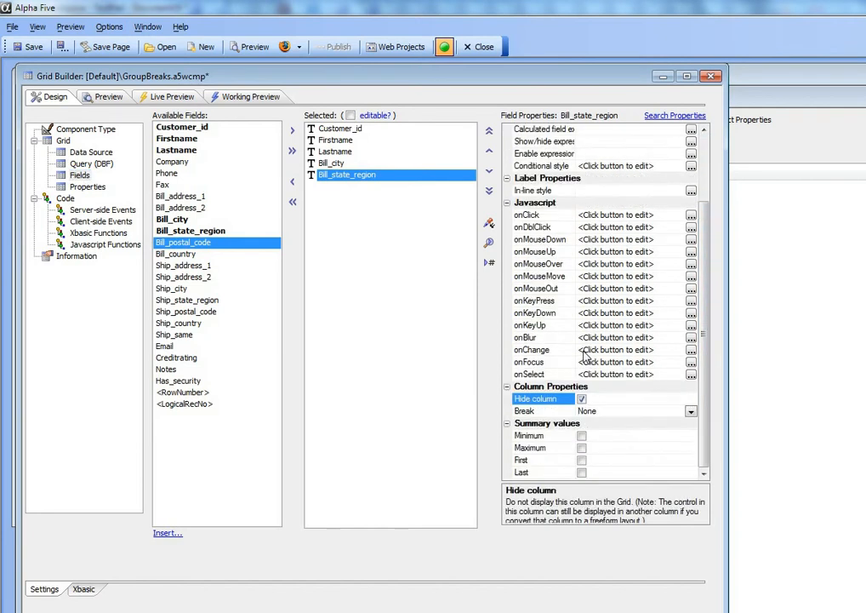
Step: Enable the Show query statements option in the grid's advanced properties
click(91, 190)
scroll(697, 364, down, 2)
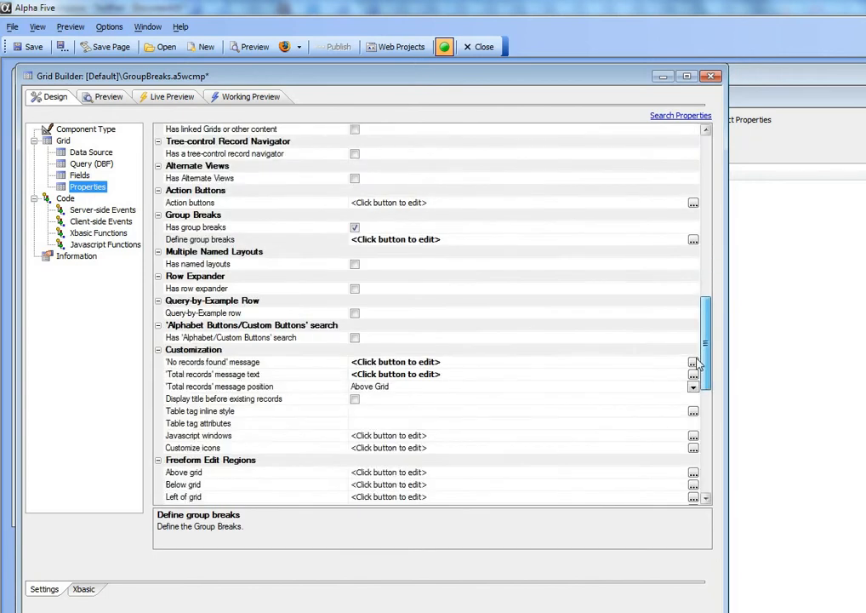
scroll(698, 365, down, 10)
click(355, 498)
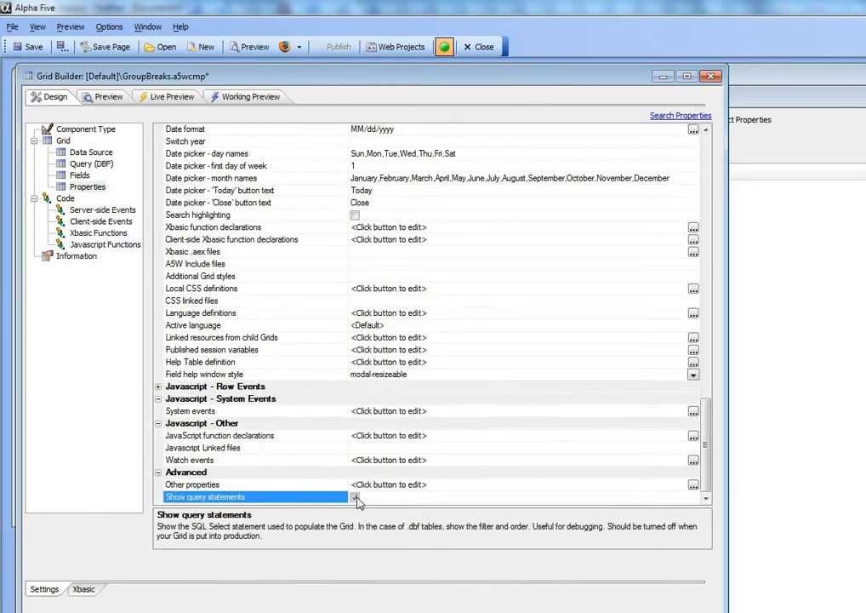
Step: Set the grid's rows of data to 20 and save the component
drag(713, 465, 729, 195)
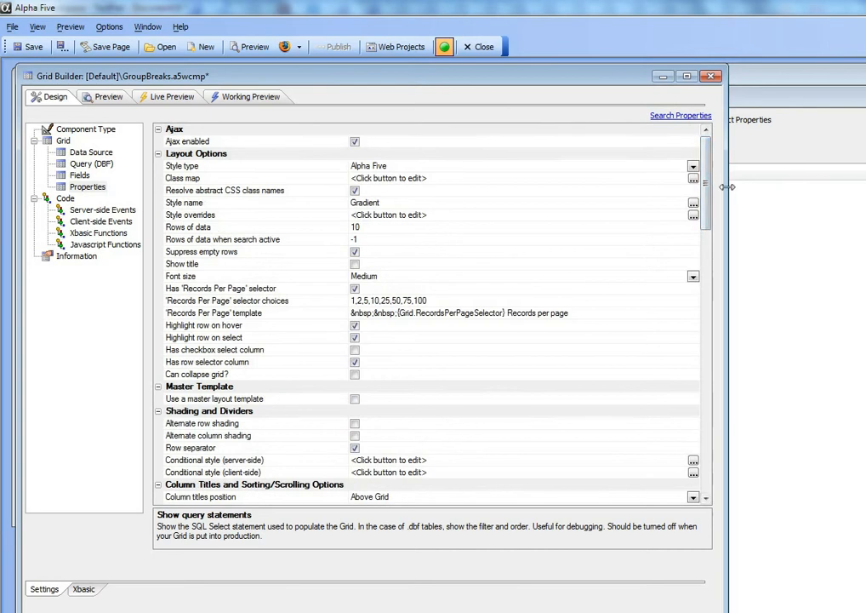
click(198, 228)
click(354, 227)
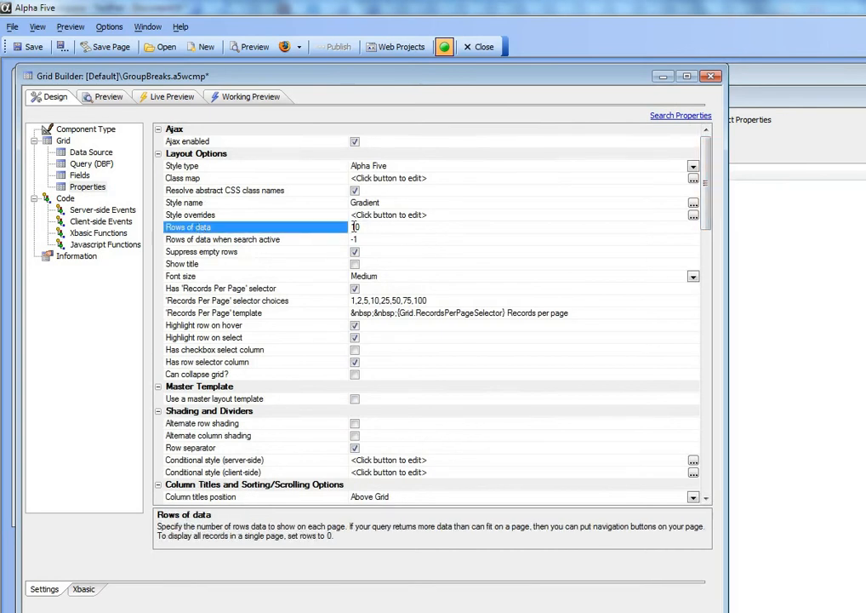
text(2)
click(254, 239)
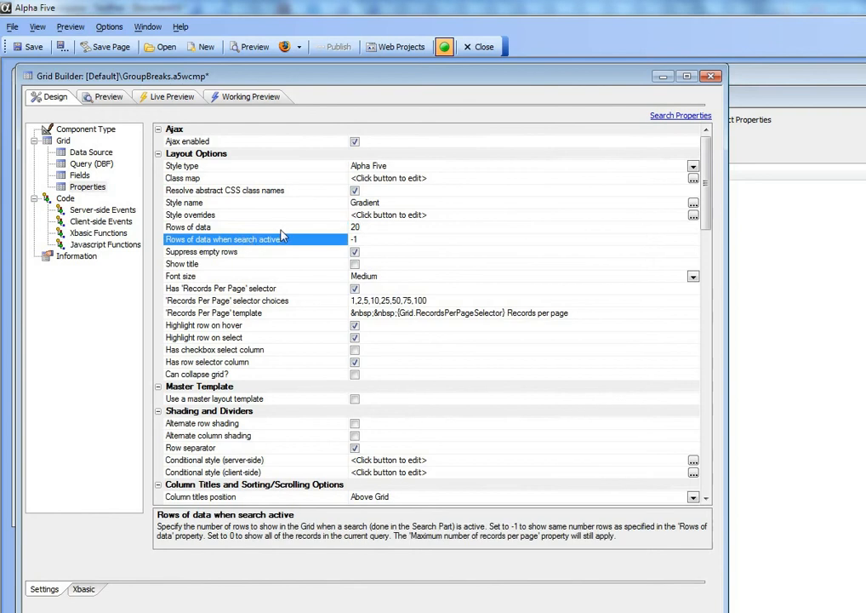
click(28, 48)
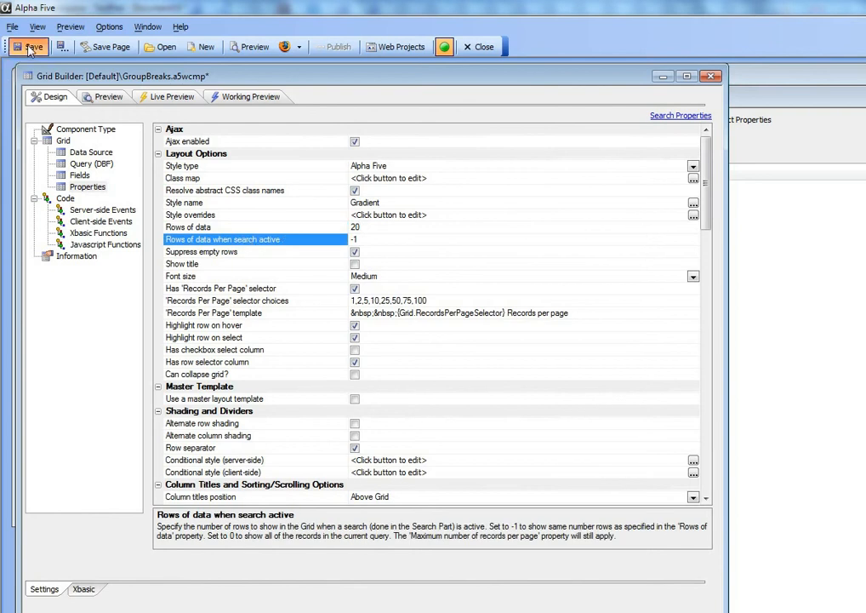
Step: Run the working preview, sort the grid by Firstname, and examine the order of records within each state group
click(232, 99)
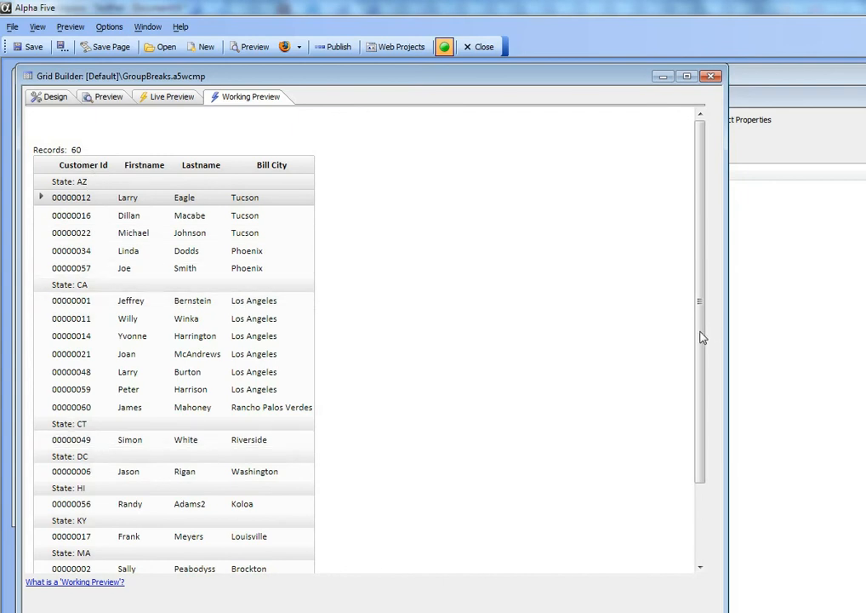
drag(702, 337, 716, 314)
click(144, 169)
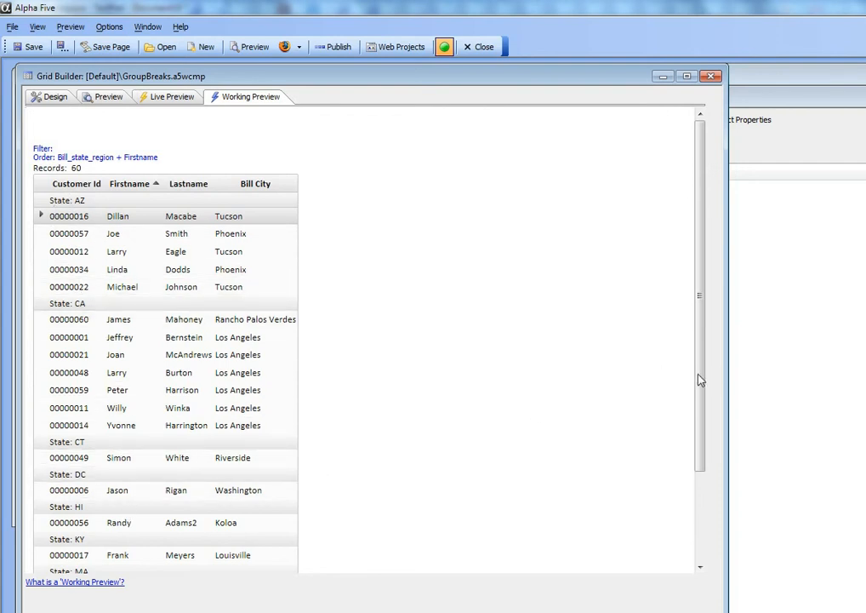
drag(699, 375, 705, 347)
Step: Remove the blank {systemcolumnCount} cell from the group header definition and check the header in the working preview
click(52, 101)
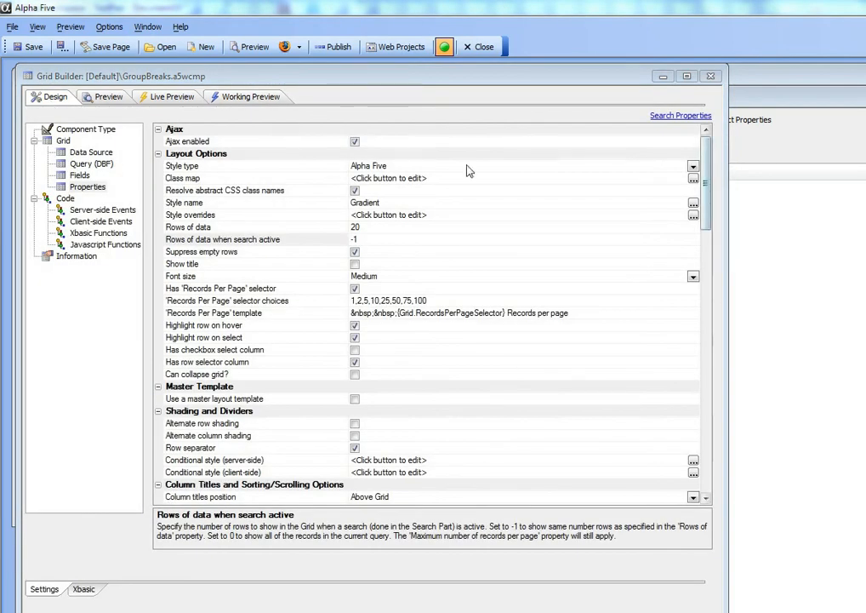
scroll(660, 281, down, 10)
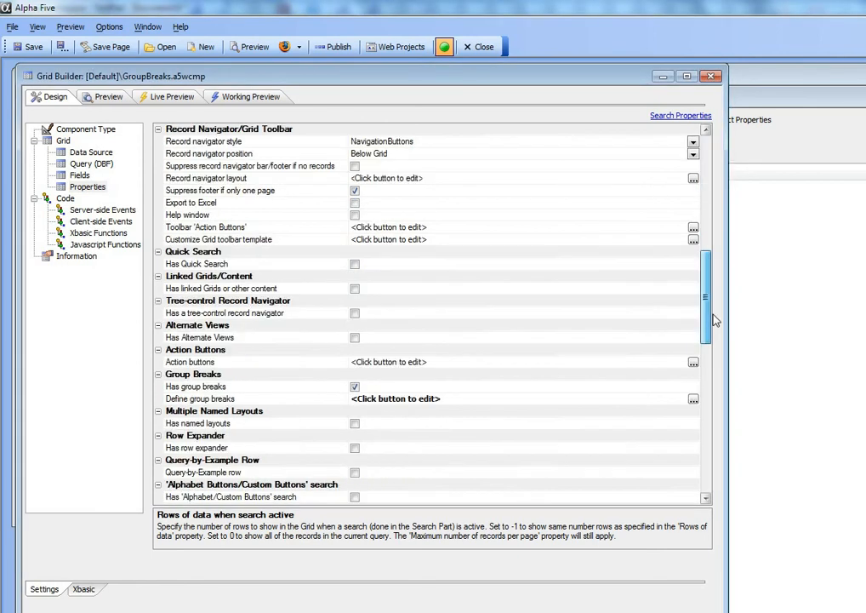
click(693, 363)
click(693, 363)
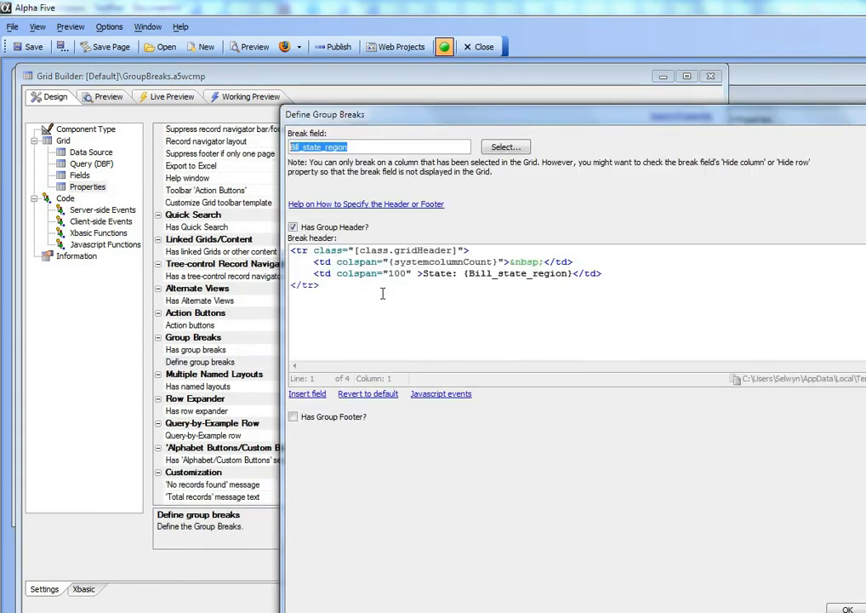
drag(313, 262, 613, 266)
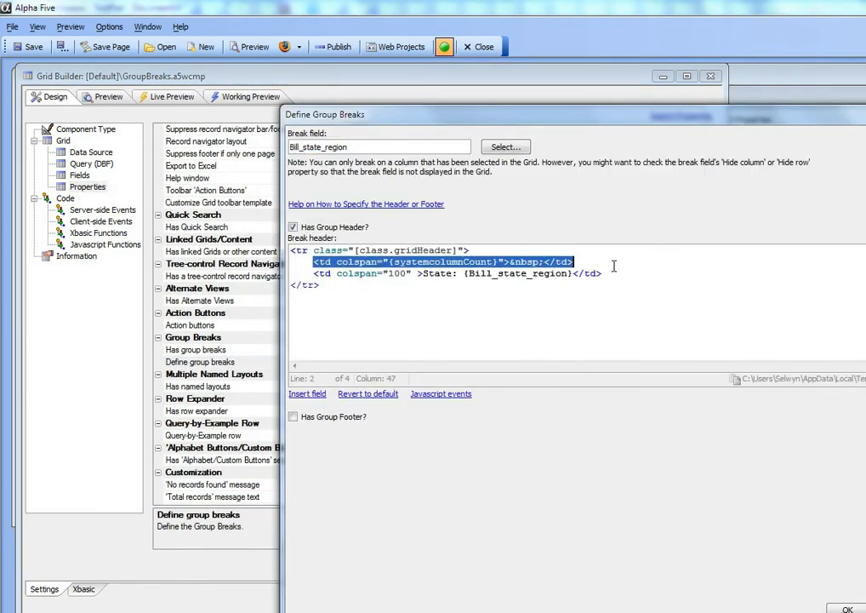
key(Delete)
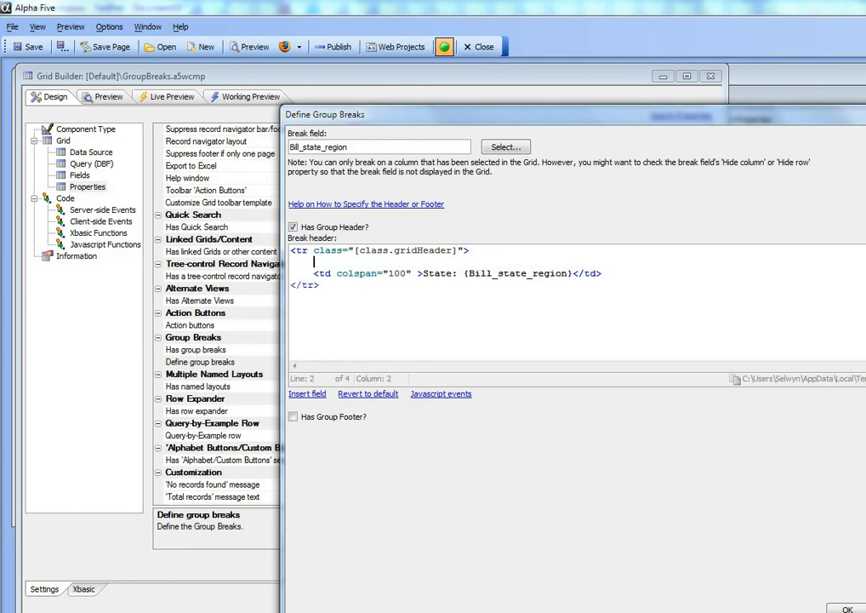
click(846, 607)
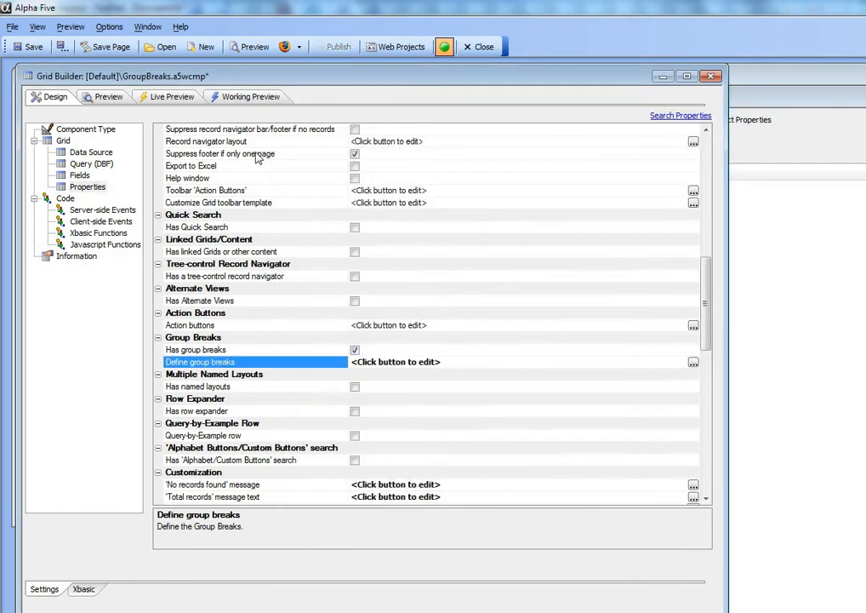
click(226, 97)
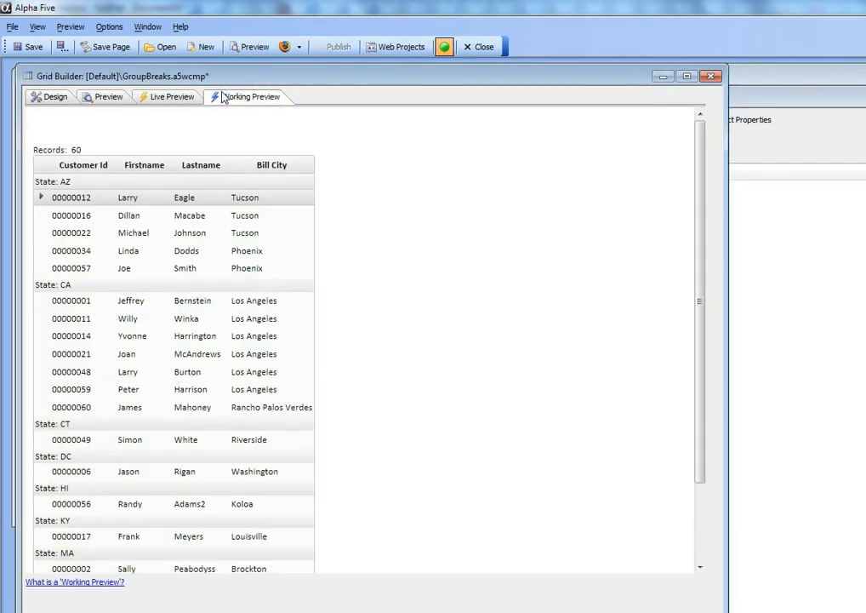
Step: Make the Bill_state_region value in the group header bold with <b> and </b> tags, and run the working preview
click(44, 99)
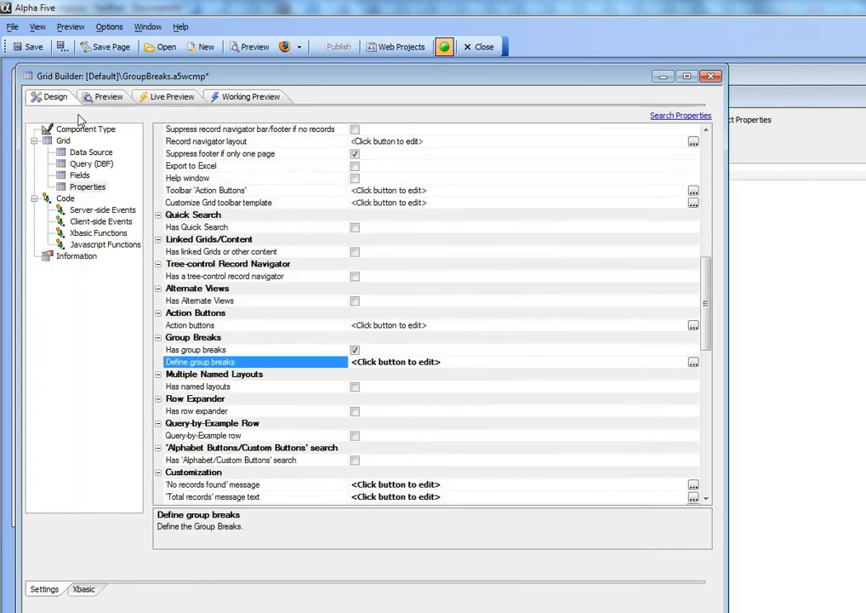
click(692, 363)
click(463, 273)
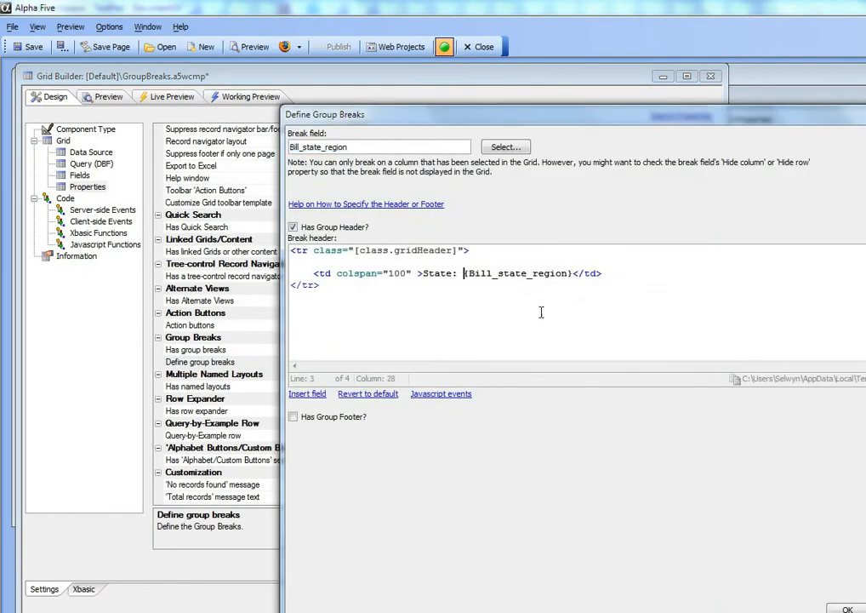
text(<b>)
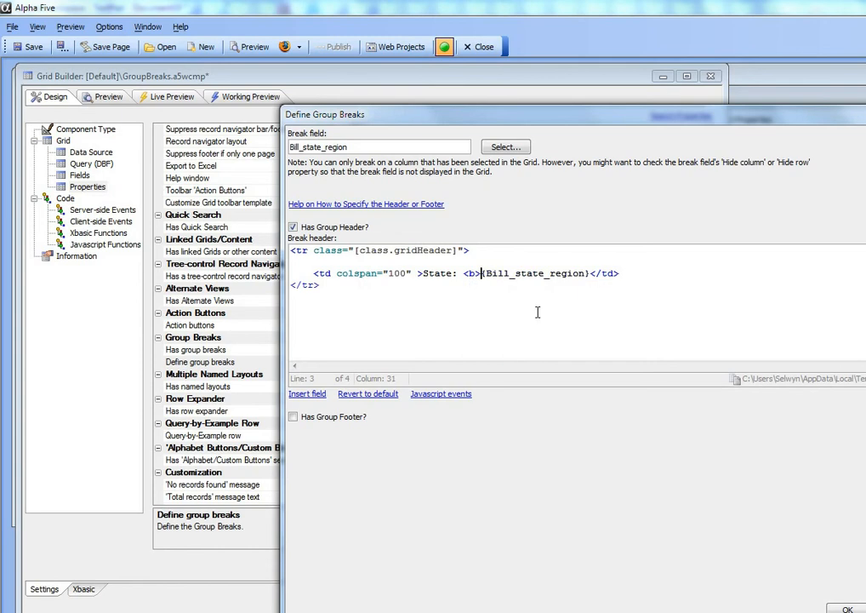
key(Left)
key(Left)
key(Left)
key(Left)
key(Left)
text(</b>)
click(847, 609)
click(265, 98)
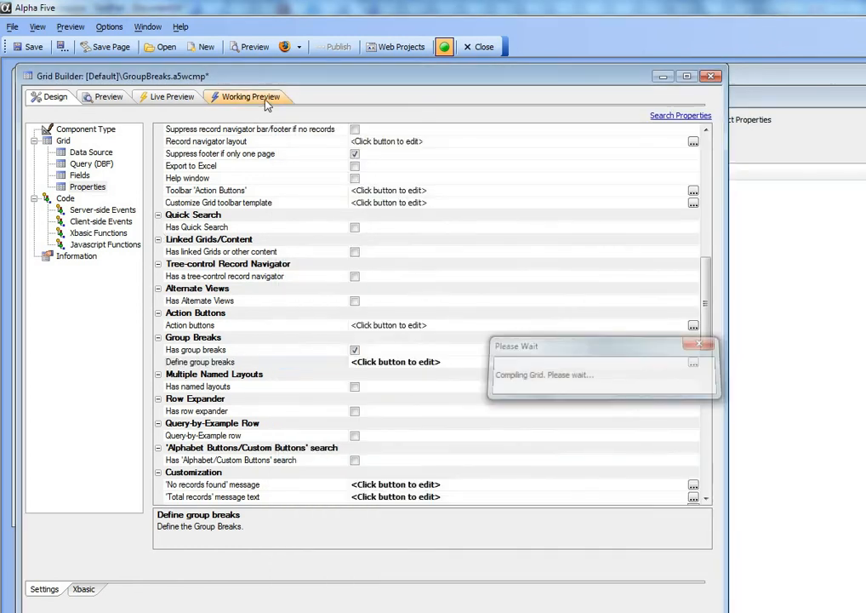